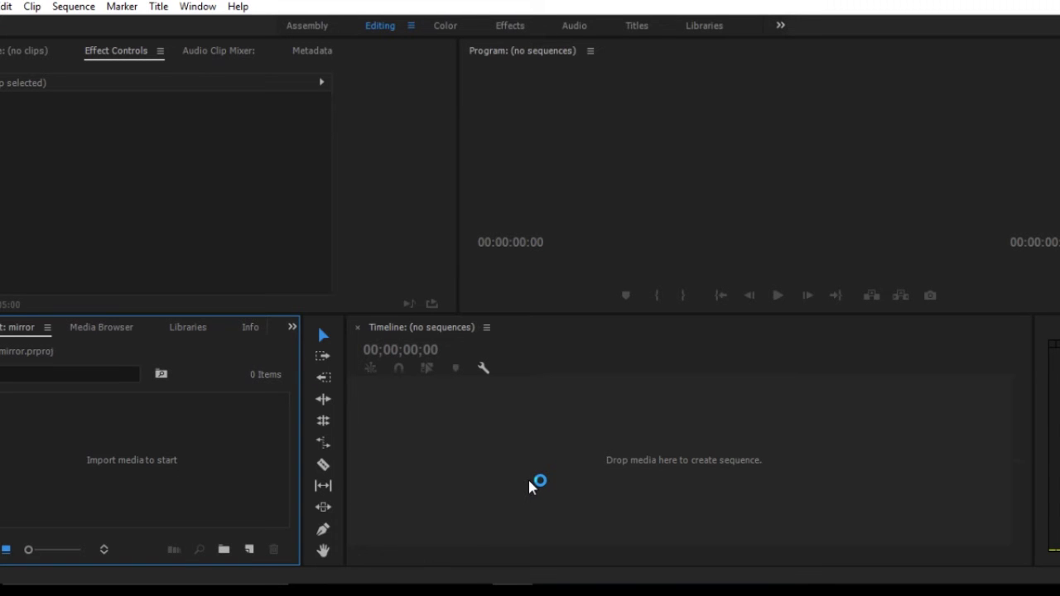
Create a new default still title, Title 02, and type 'shinny words' on the canvas
{"action": "left_click", "coordinate": [158, 8]}
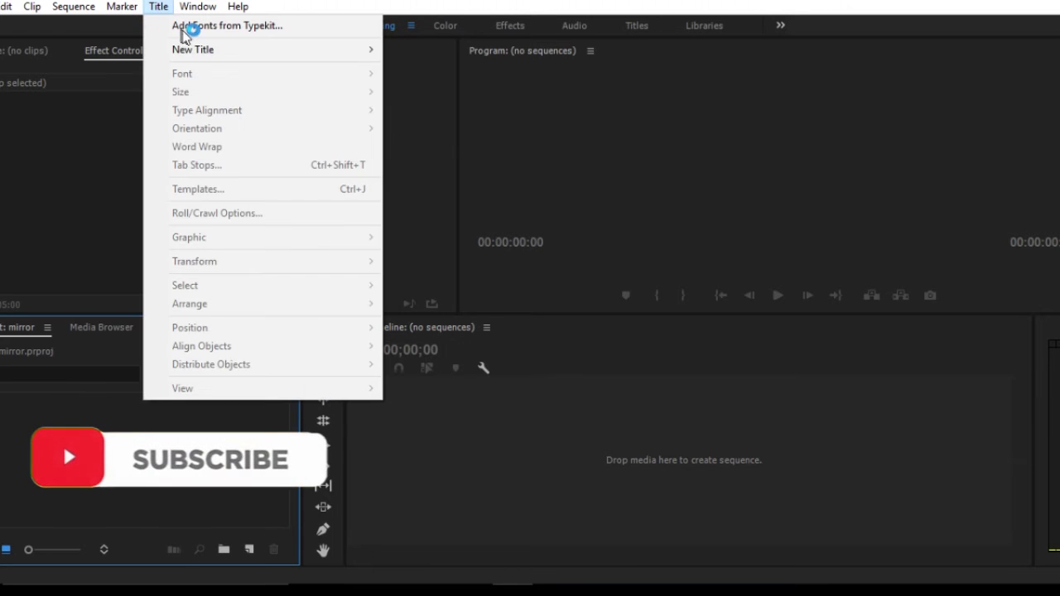
{"action": "mouse_move", "coordinate": [350, 48]}
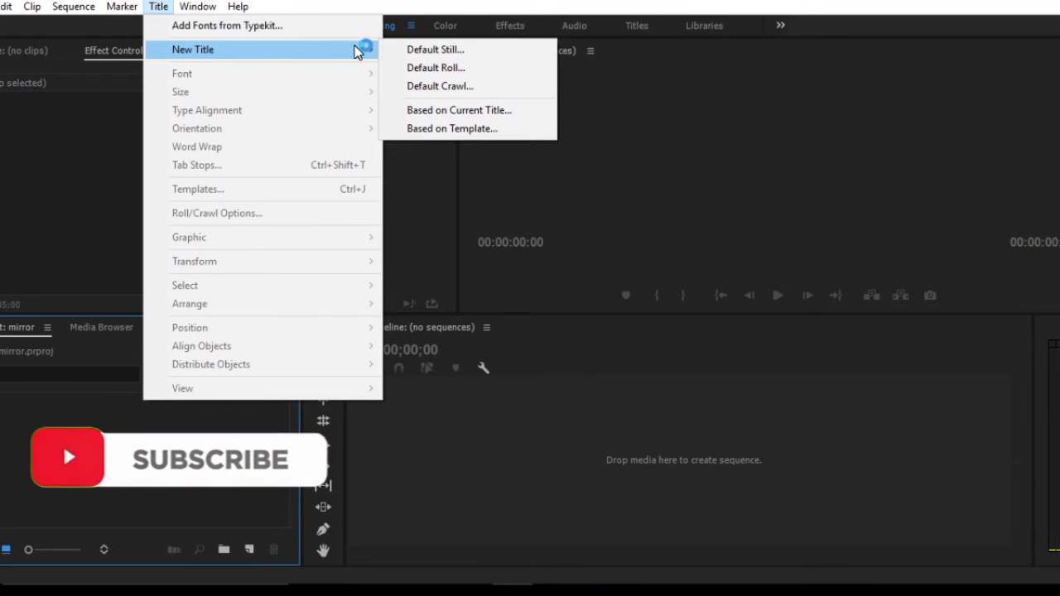
{"action": "left_click", "coordinate": [451, 50]}
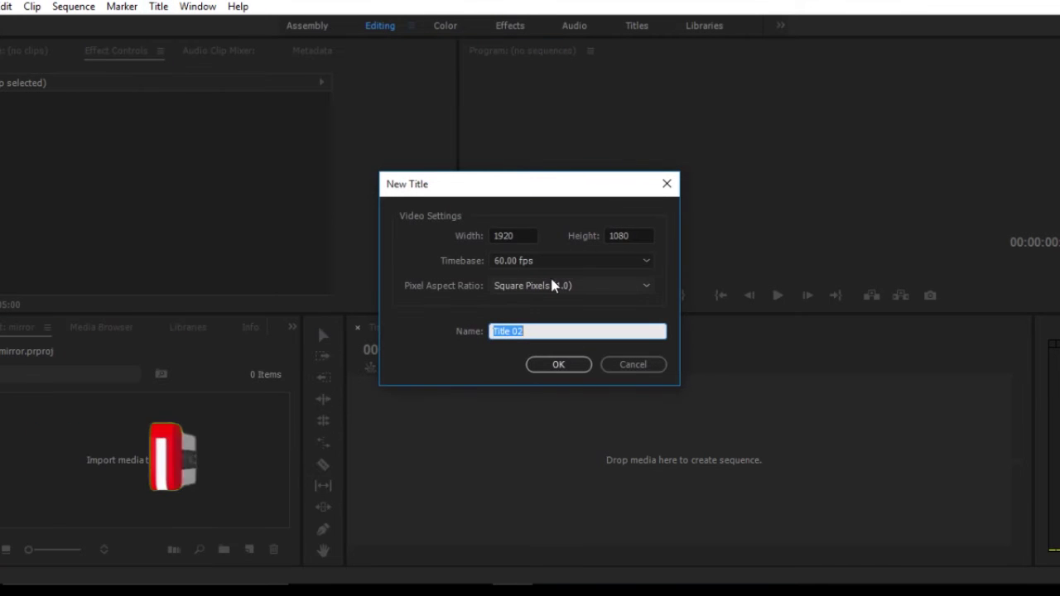
{"action": "left_click", "coordinate": [565, 372]}
{"action": "left_click", "coordinate": [134, 284]}
{"action": "type", "text": "shinny"}
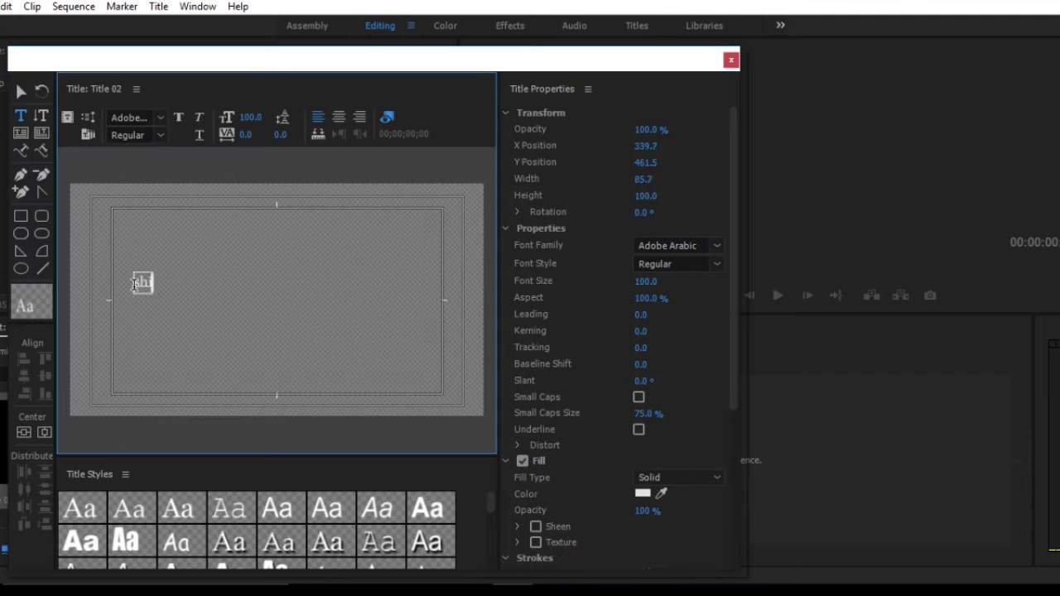
{"action": "type", "text": " word"}
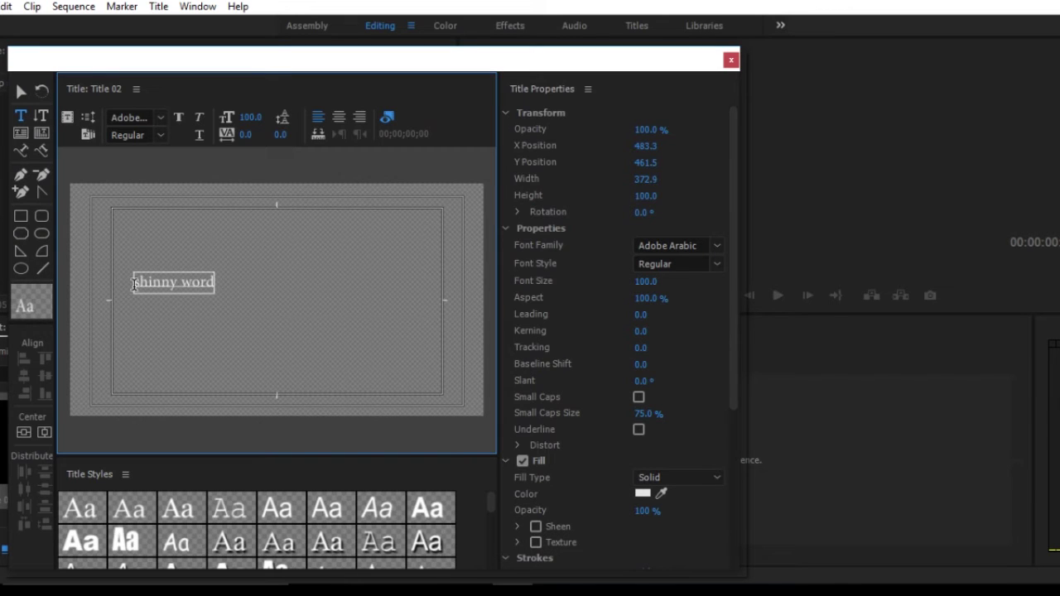
{"action": "type", "text": "s"}
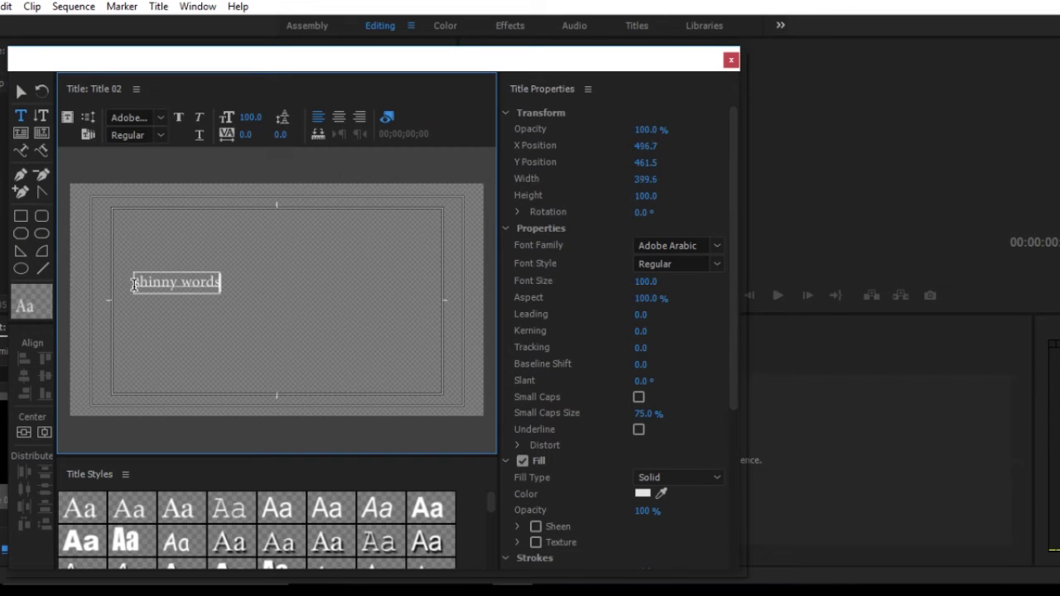
Apply the Impact Regular style, set font size 232, and centre the text vertically and horizontally
{"action": "left_click", "coordinate": [130, 543]}
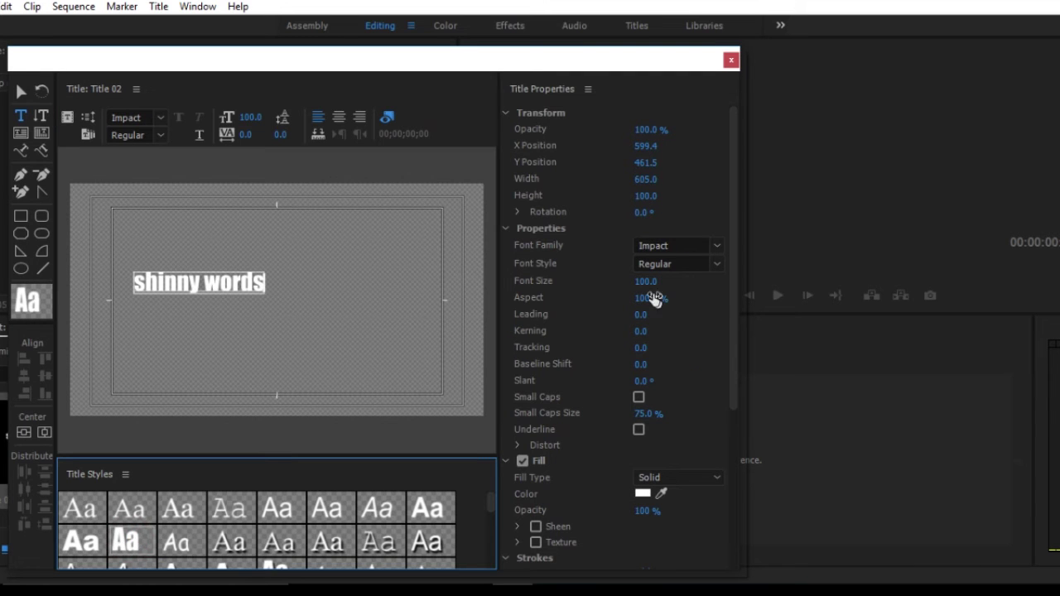
{"action": "left_click_drag", "start_coordinate": [642, 283], "coordinate": [20, 443]}
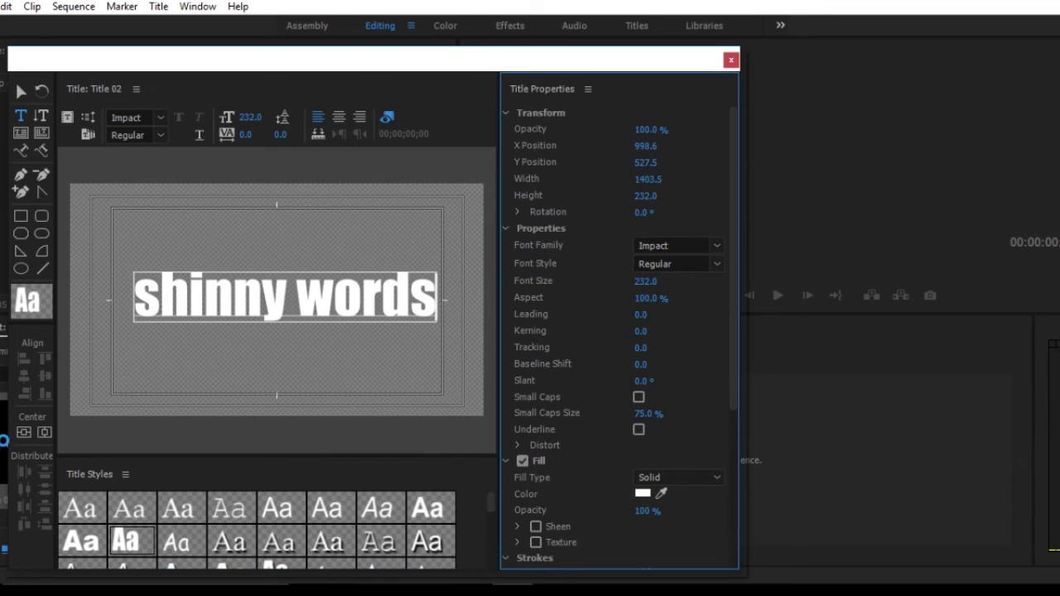
{"action": "left_click", "coordinate": [24, 432]}
{"action": "left_click", "coordinate": [46, 432]}
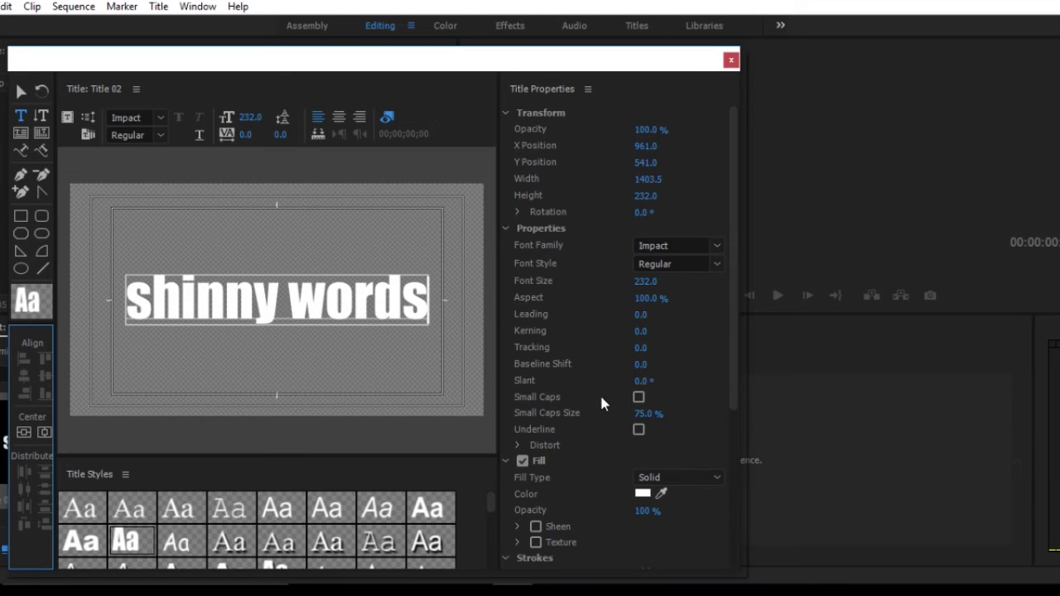
Set the title text's fill colour to dark red 440505
{"action": "left_click", "coordinate": [642, 496]}
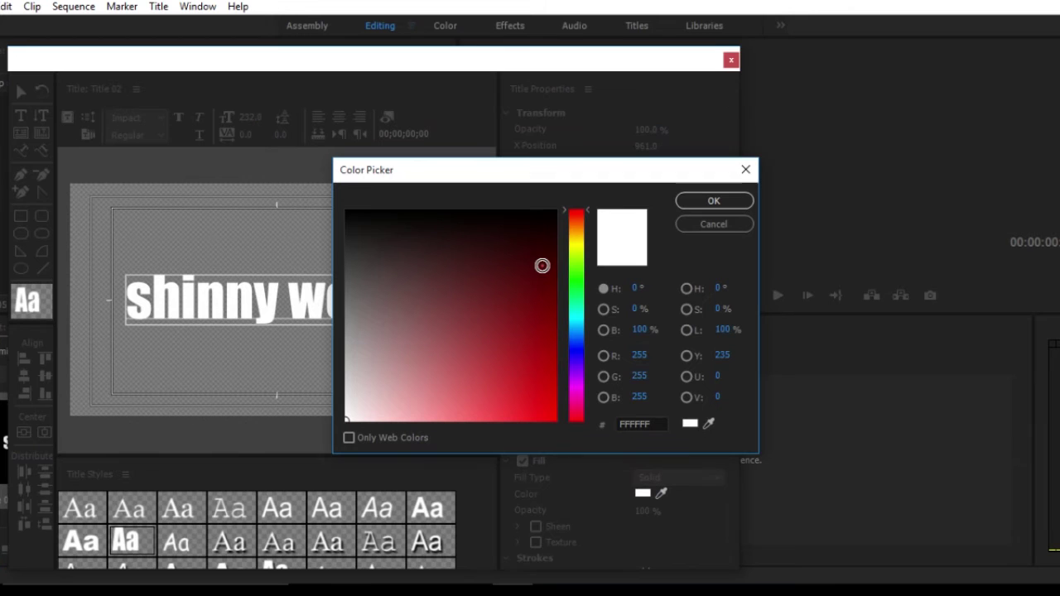
{"action": "left_click", "coordinate": [541, 265]}
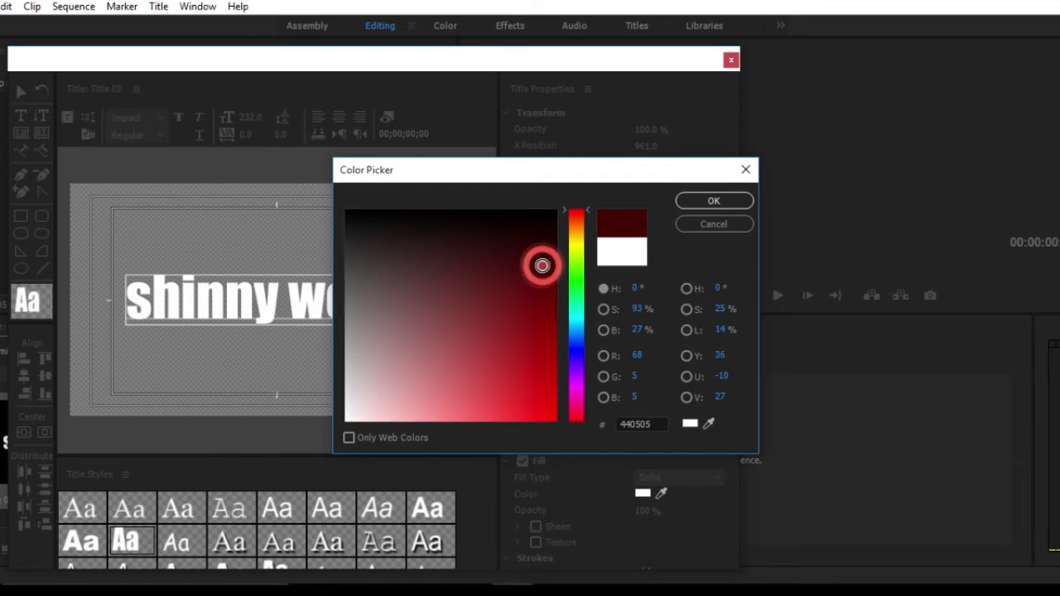
{"action": "left_click", "coordinate": [714, 201]}
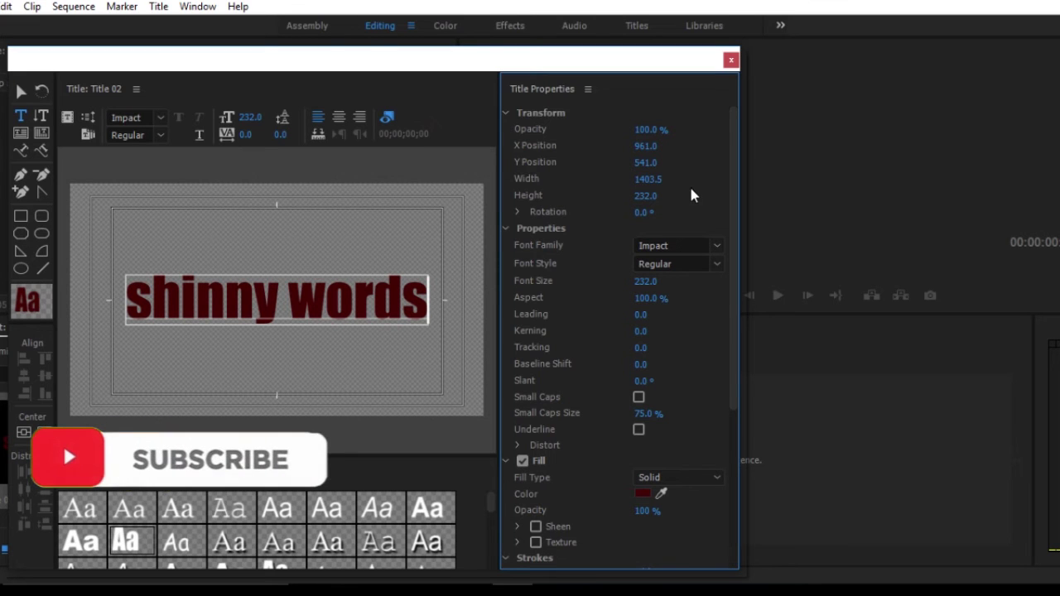
Close the title editor and create a new sequence from the Title 02 clip
{"action": "left_click", "coordinate": [732, 60]}
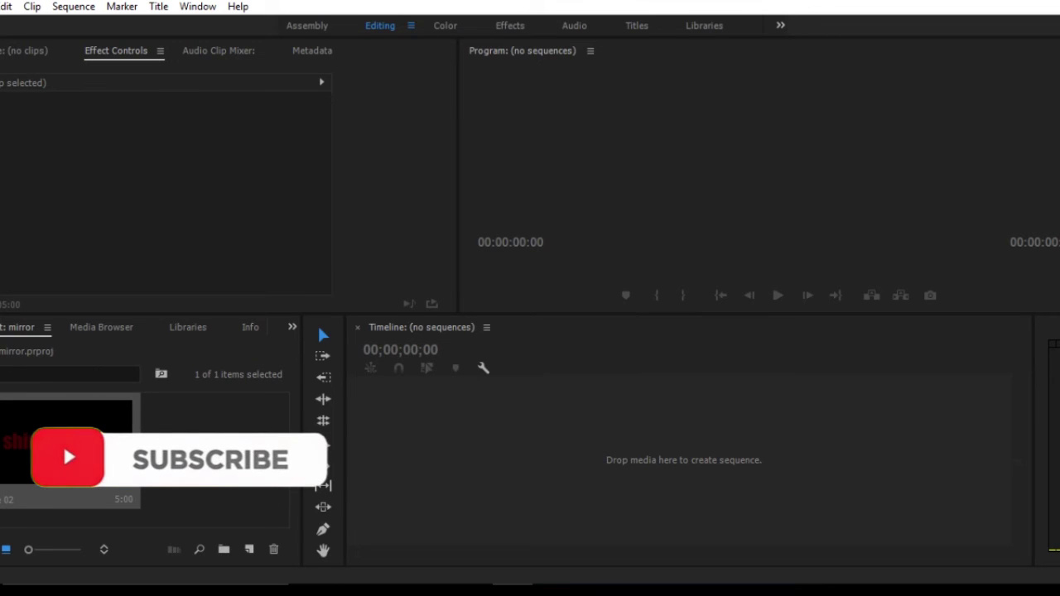
{"action": "right_click", "coordinate": [51, 467]}
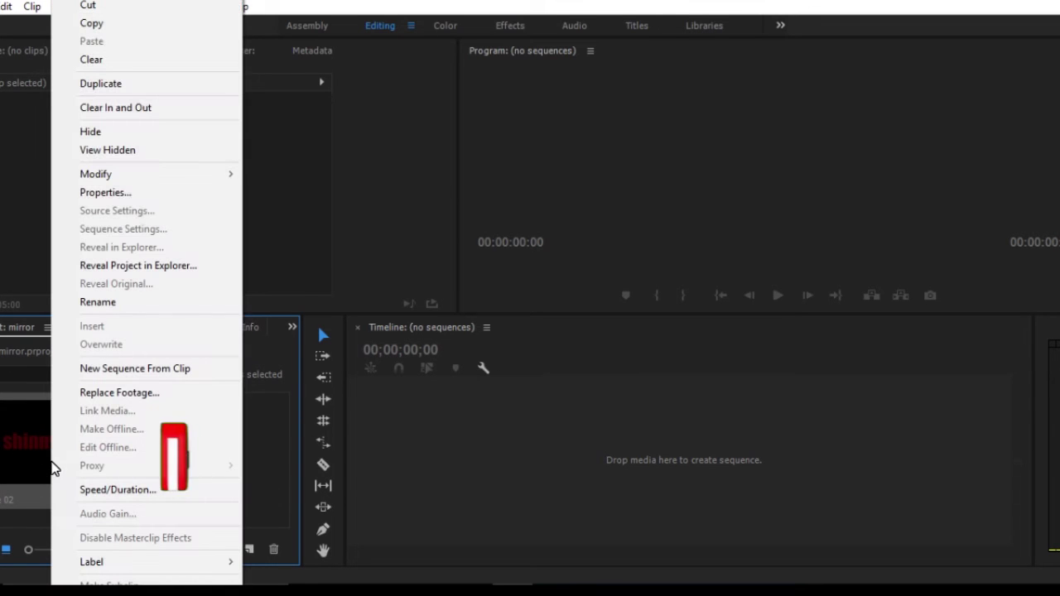
{"action": "left_click", "coordinate": [130, 374]}
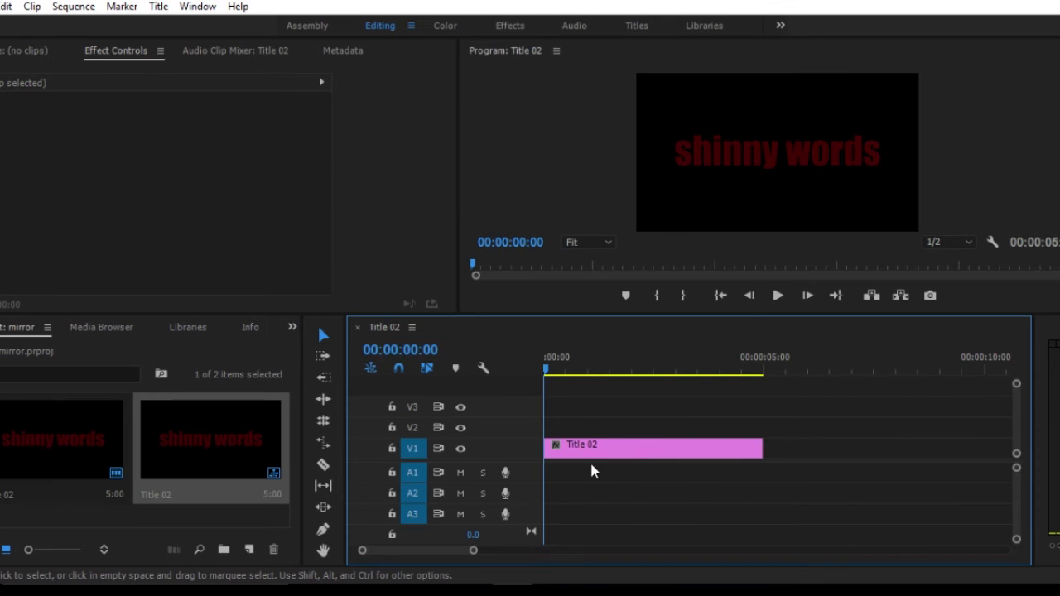
Move the playhead to 00:00:02:47 and enlarge the Program Monitor above the timeline
{"action": "left_click_drag", "start_coordinate": [545, 369], "coordinate": [667, 370]}
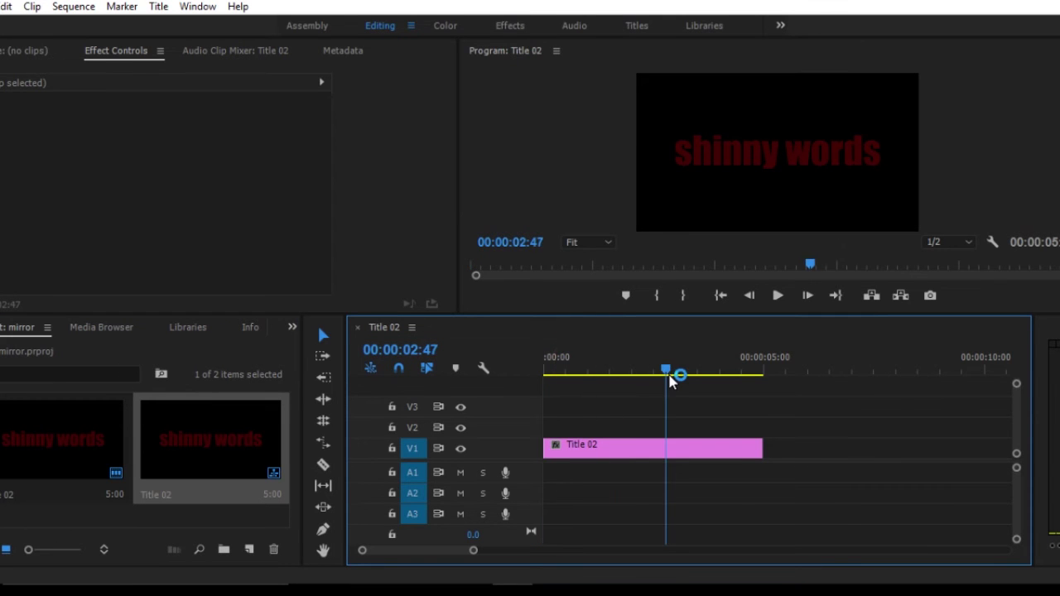
{"action": "left_click", "coordinate": [461, 312]}
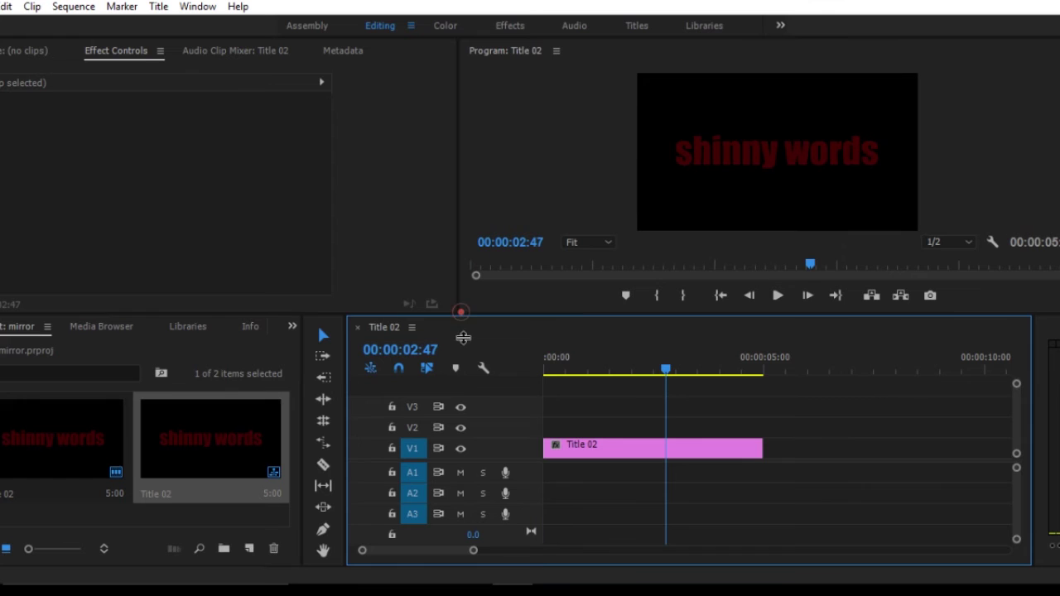
{"action": "left_click_drag", "start_coordinate": [464, 395], "coordinate": [465, 410]}
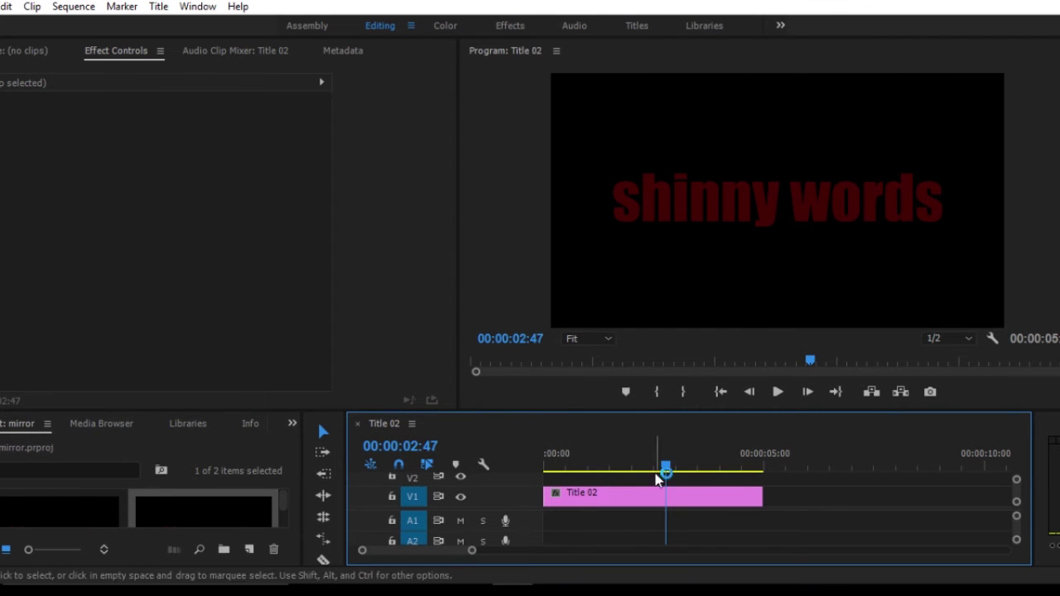
Open the Effects panel, search 'lens fl', and drag Lens Flare onto the Title 02 clip
{"action": "left_click", "coordinate": [664, 469]}
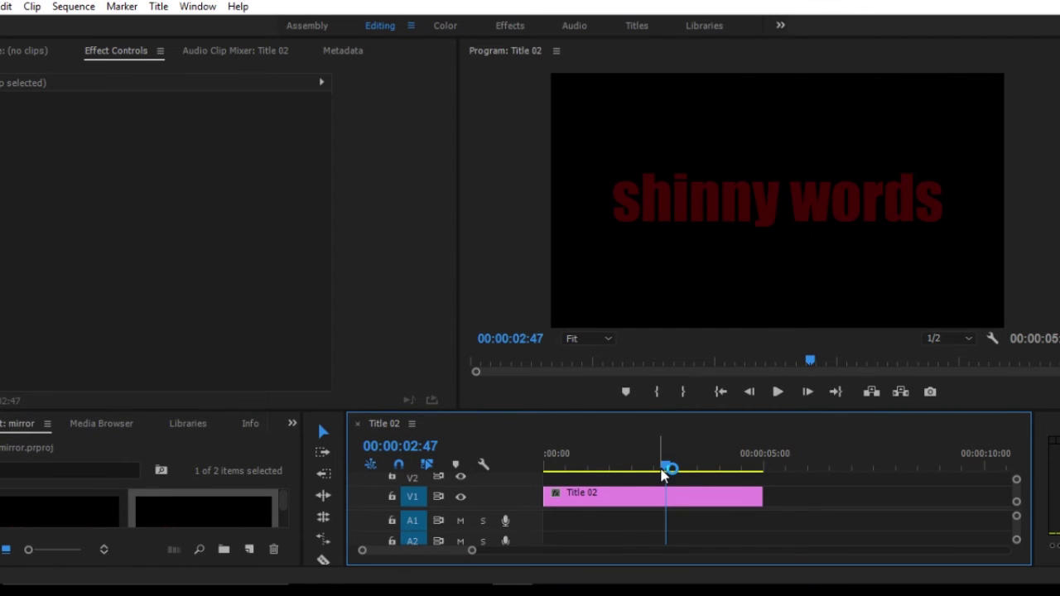
{"action": "left_click", "coordinate": [292, 424]}
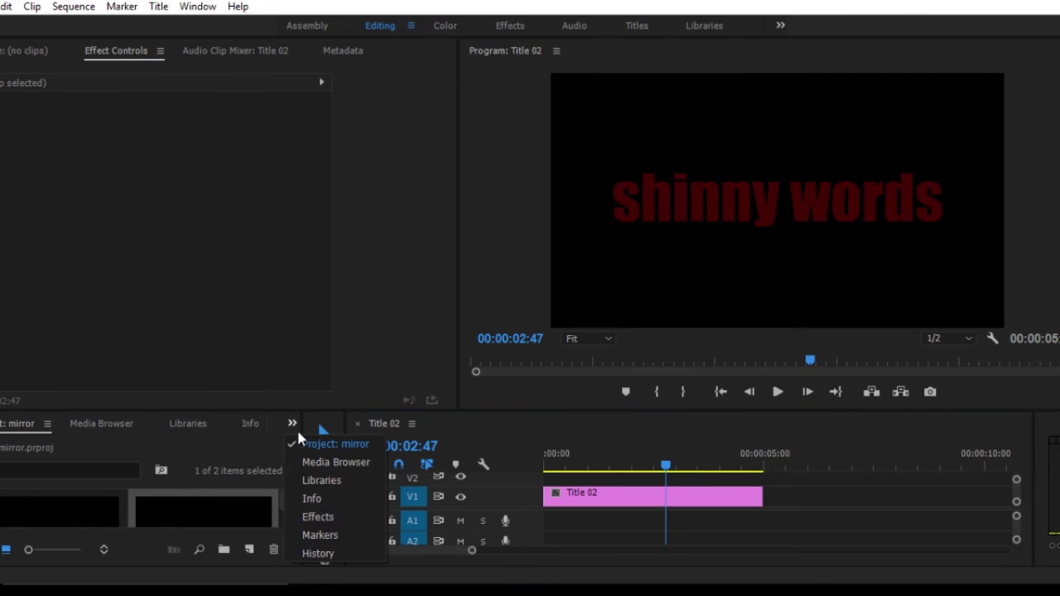
{"action": "left_click", "coordinate": [322, 516]}
{"action": "left_click", "coordinate": [102, 447]}
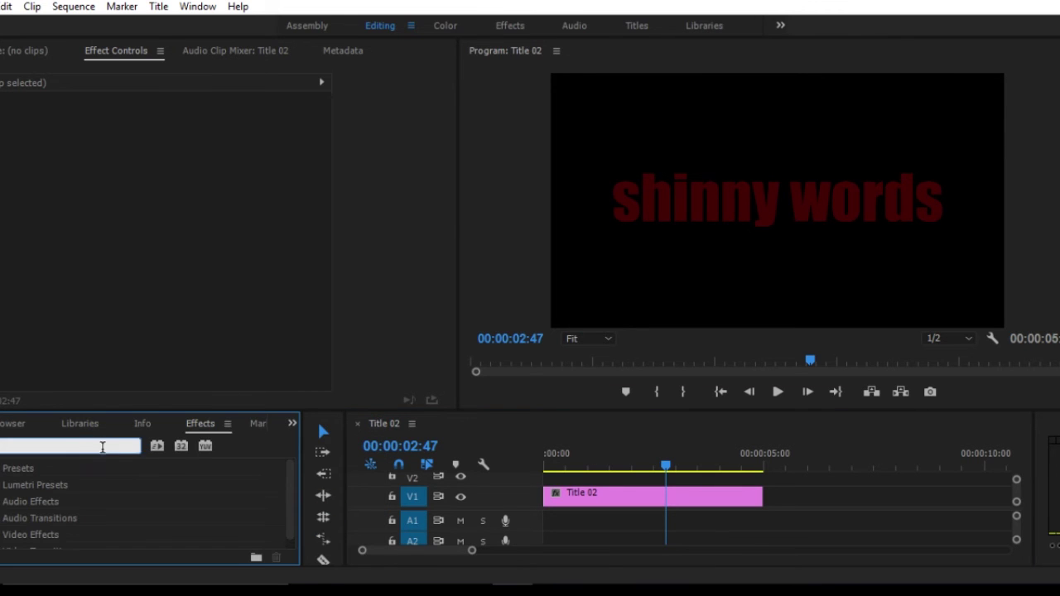
{"action": "type", "text": "lens fl"}
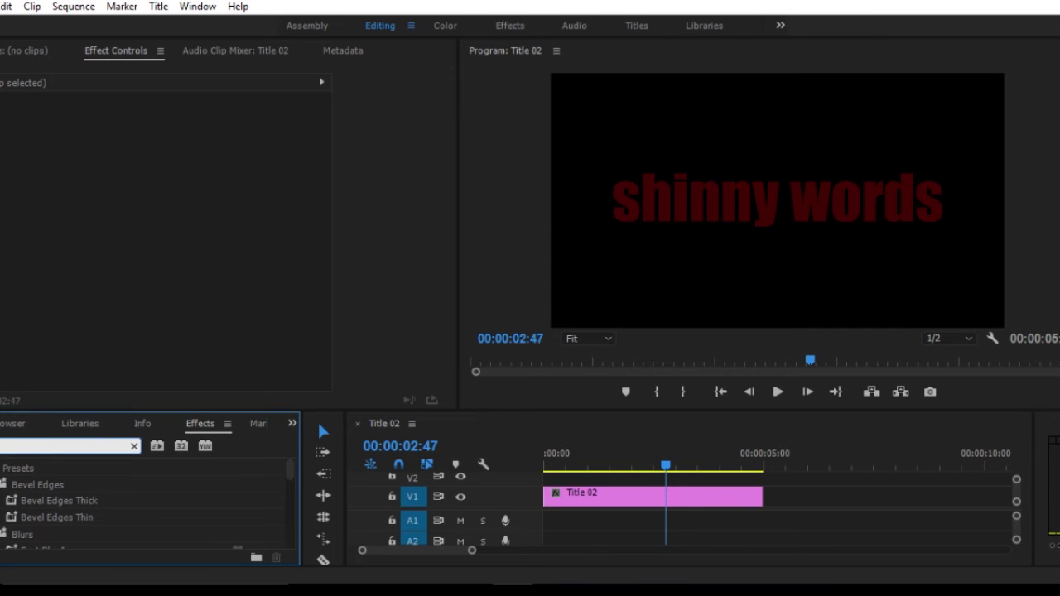
{"action": "left_click", "coordinate": [291, 488]}
{"action": "left_click_drag", "start_coordinate": [294, 497], "coordinate": [291, 524]}
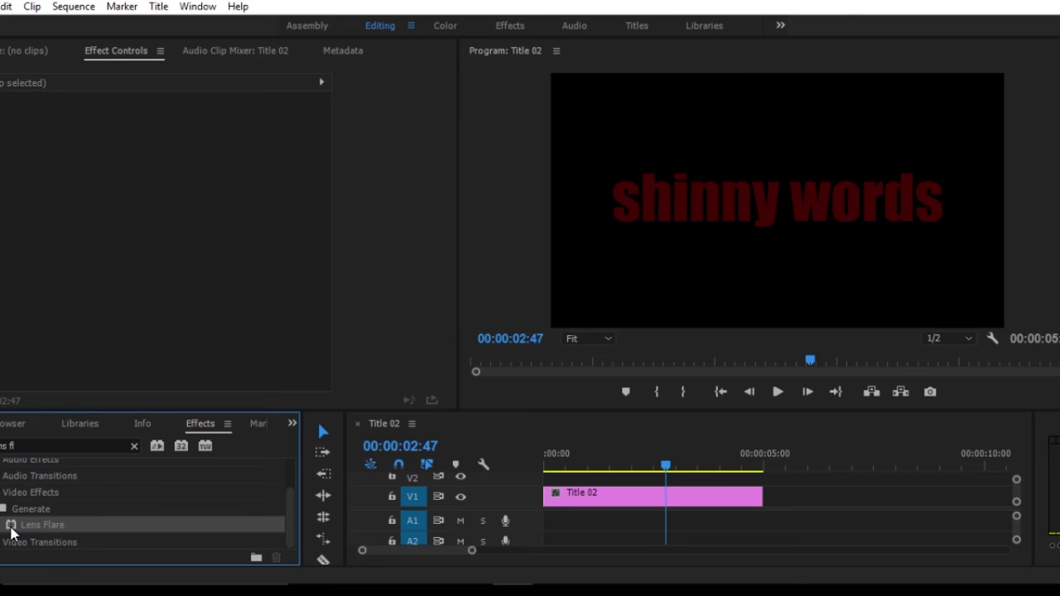
{"action": "left_click_drag", "start_coordinate": [12, 529], "coordinate": [567, 500]}
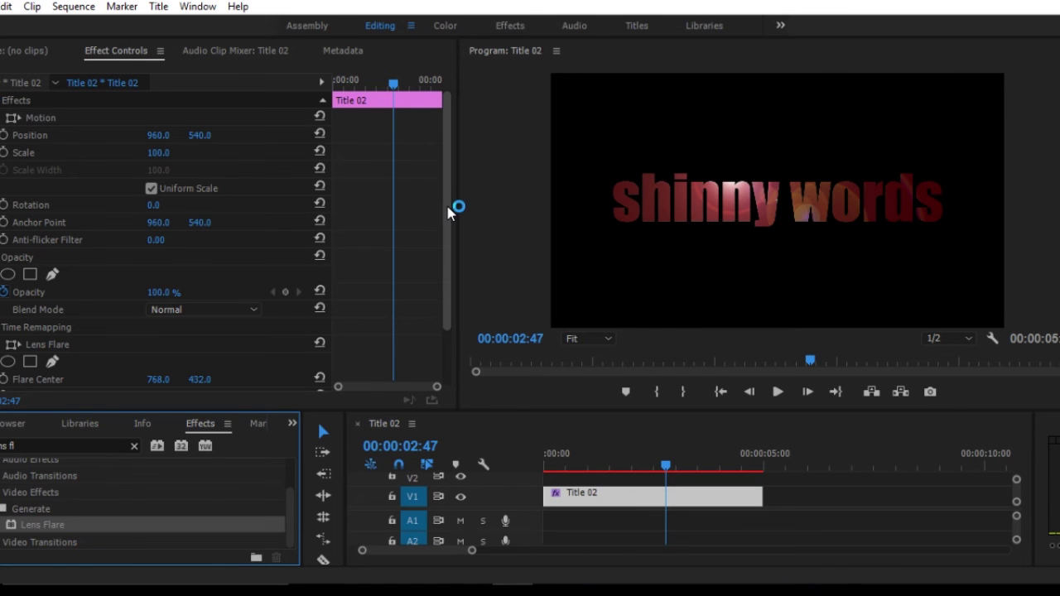
Select Lens Flare and drag its centre to 165.3, 545.3 at the sequence start
{"action": "left_click_drag", "start_coordinate": [448, 213], "coordinate": [440, 309]}
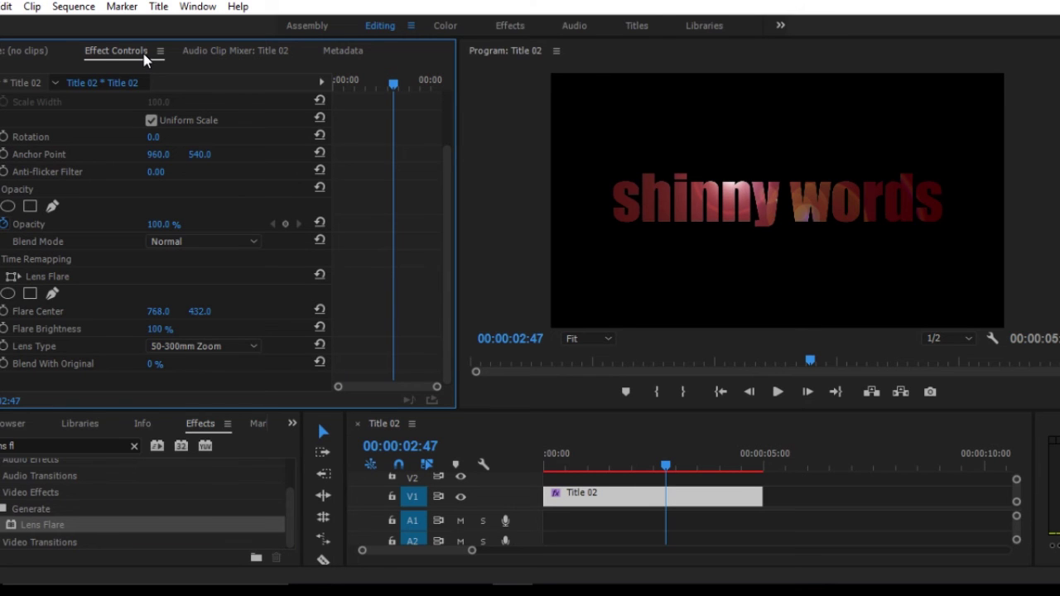
{"action": "left_click", "coordinate": [49, 278]}
{"action": "left_click", "coordinate": [11, 282]}
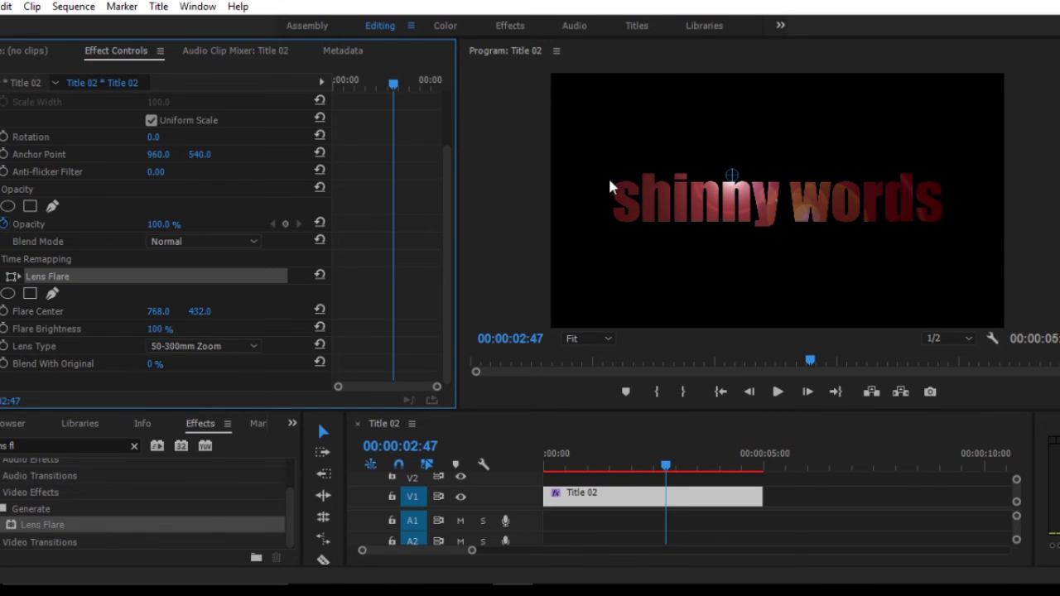
{"action": "left_click", "coordinate": [732, 176]}
{"action": "left_click_drag", "start_coordinate": [732, 176], "coordinate": [589, 206]}
{"action": "key", "text": "Home"}
{"action": "left_click", "coordinate": [4, 314]}
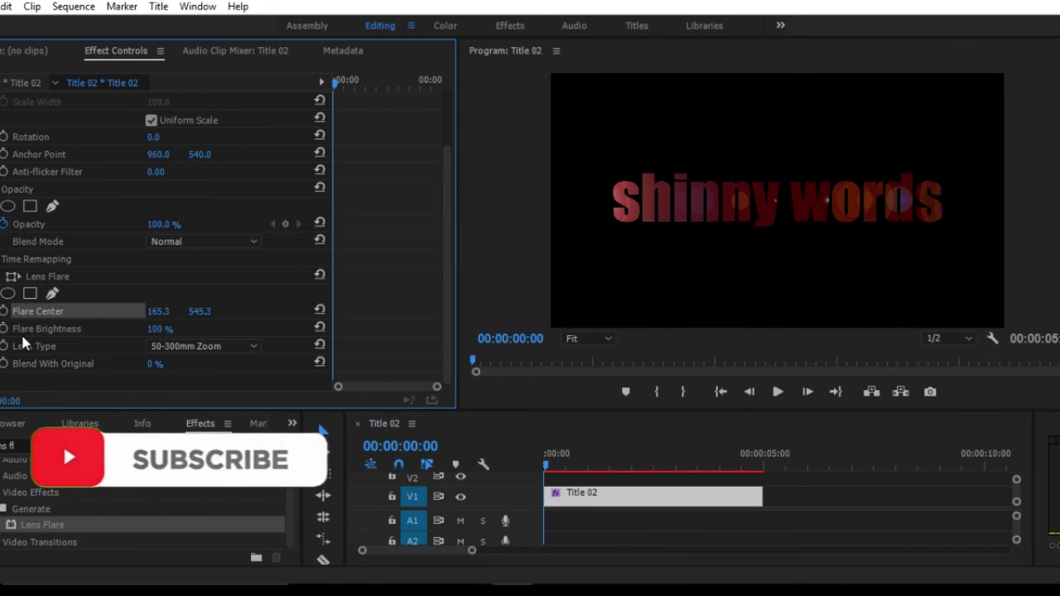
Keyframe Flare Center from 165.3 to X 1705.3 at 00:00:04:39, then scrub to preview
{"action": "left_click", "coordinate": [5, 313]}
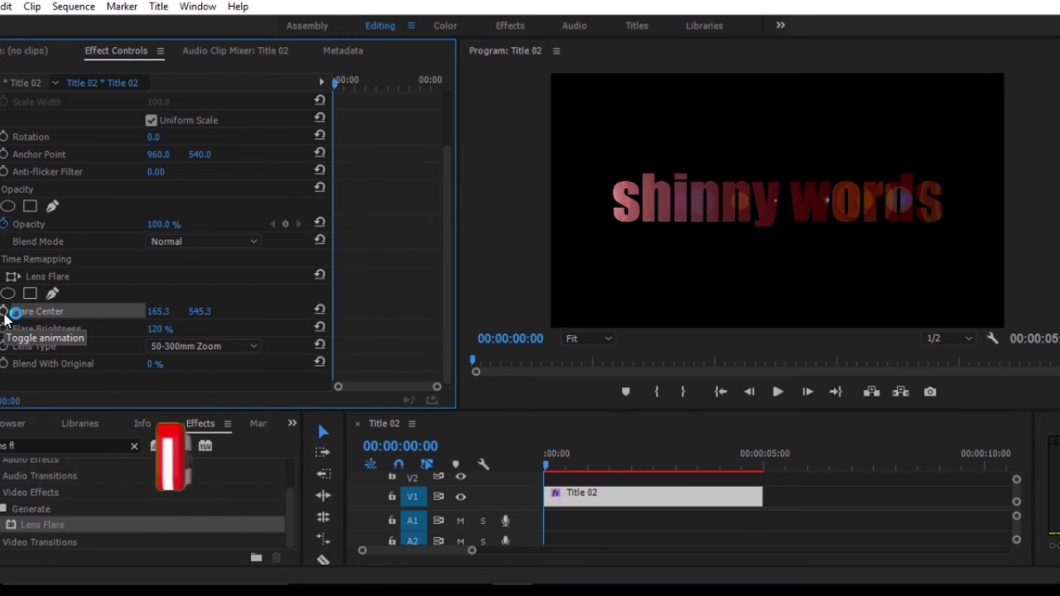
{"action": "left_click_drag", "start_coordinate": [551, 468], "coordinate": [750, 470]}
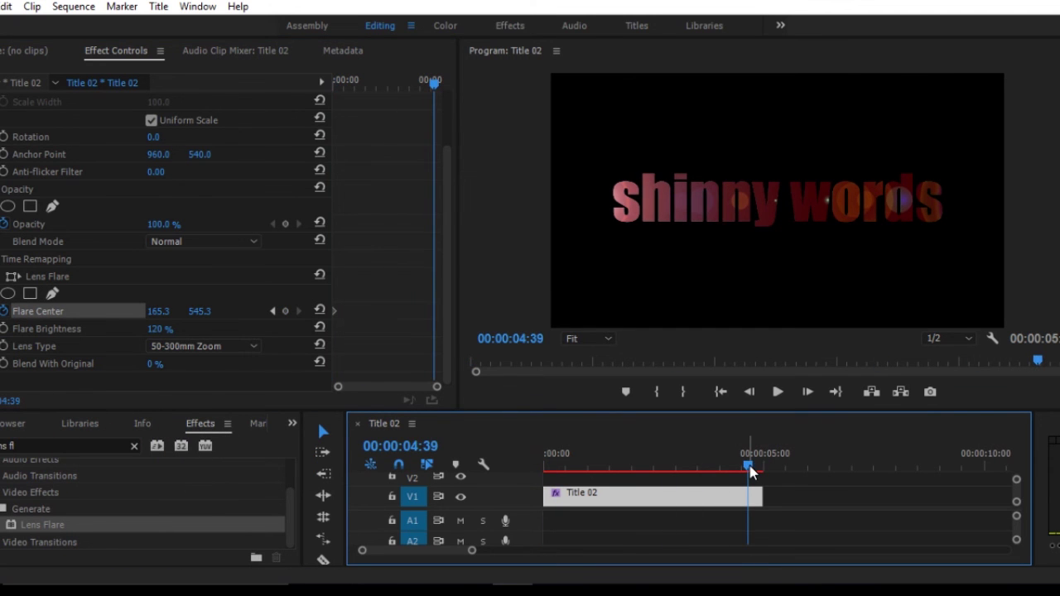
{"action": "left_click", "coordinate": [174, 320]}
{"action": "left_click", "coordinate": [18, 319]}
{"action": "left_click_drag", "start_coordinate": [18, 321], "coordinate": [76, 321]}
{"action": "left_click_drag", "start_coordinate": [155, 315], "coordinate": [803, 370]}
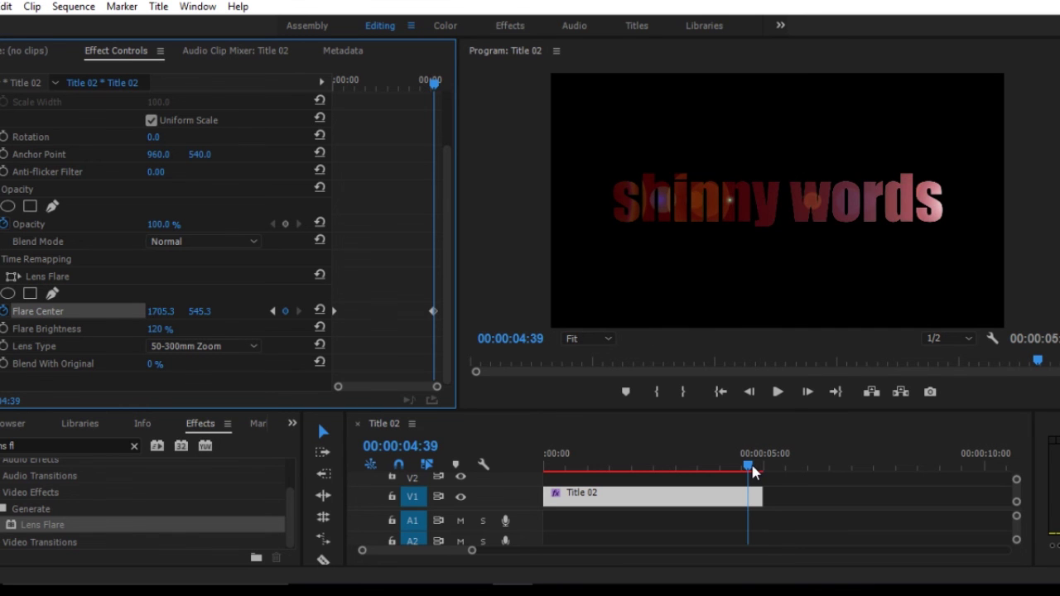
{"action": "mouse_move", "coordinate": [752, 469]}
{"action": "left_mouse_down"}
{"action": "mouse_move", "coordinate": [579, 461]}
{"action": "mouse_move", "coordinate": [764, 463]}
{"action": "left_mouse_up"}
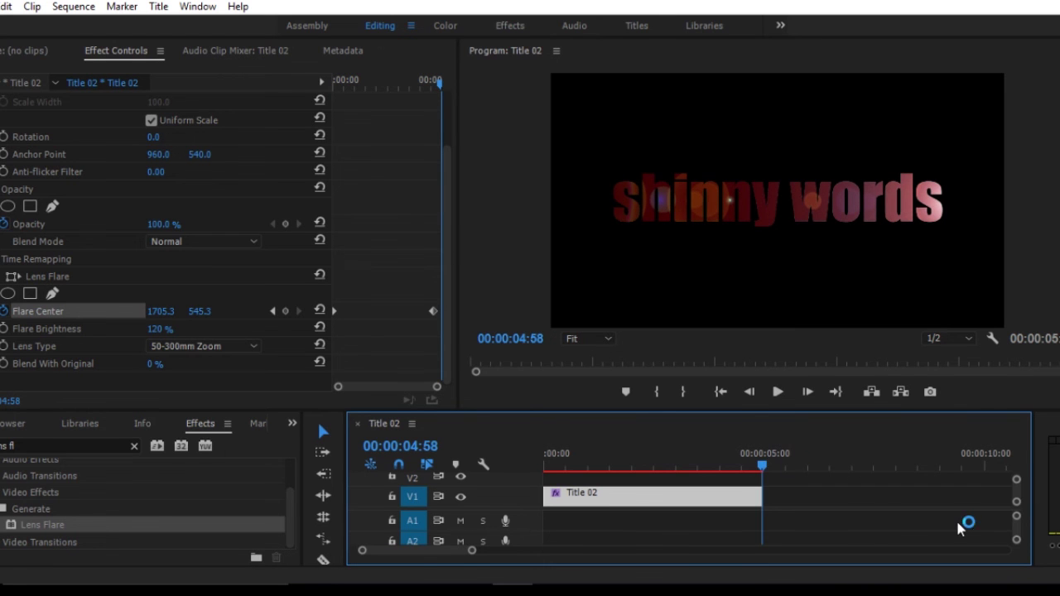
{"action": "left_click", "coordinate": [756, 463]}
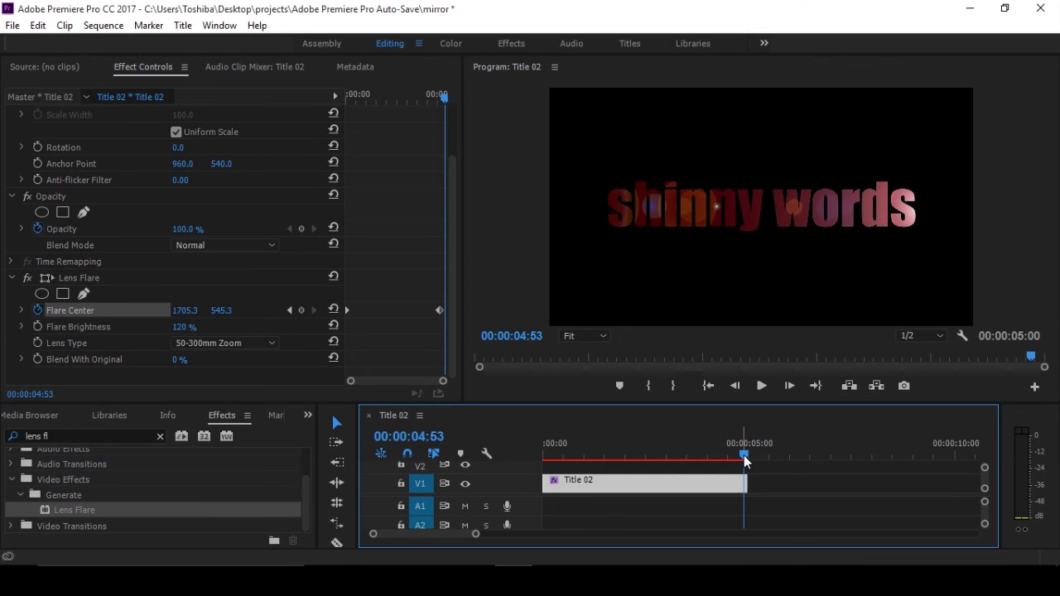
{"action": "left_click_drag", "start_coordinate": [743, 455], "coordinate": [739, 461]}
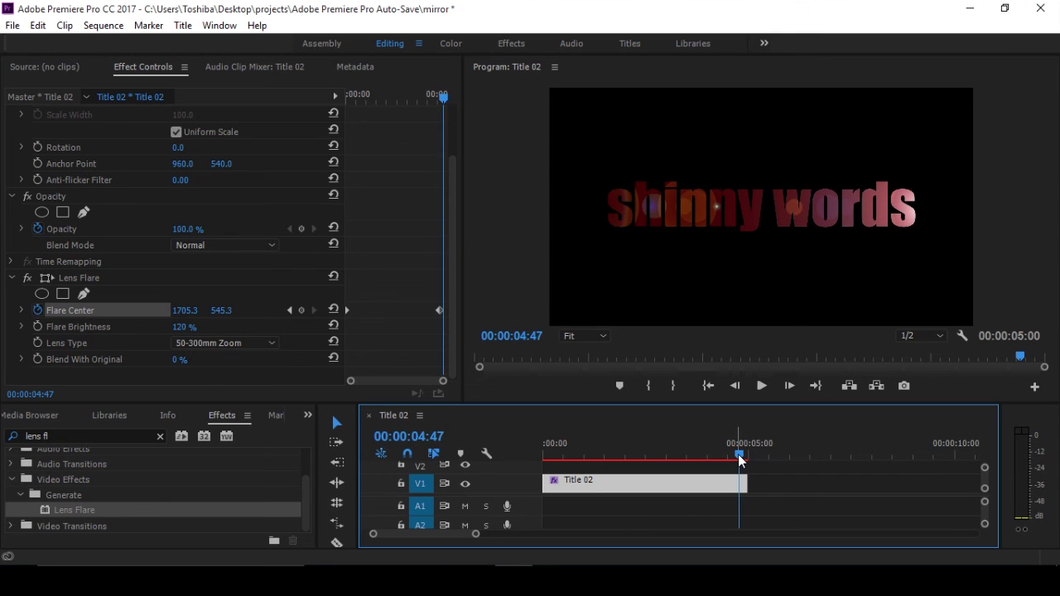